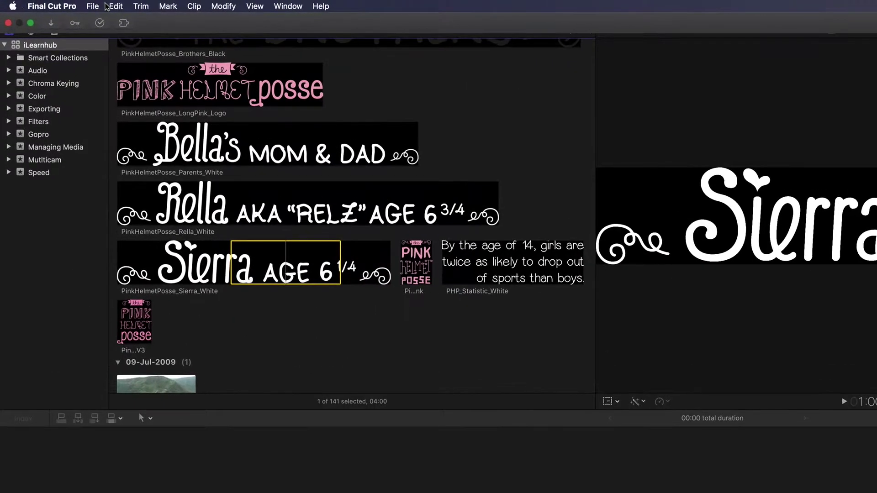
# Leave Final Cut Pro and open the iLearn hub drive from the desktop in Finder
pyautogui.click(58, 4)
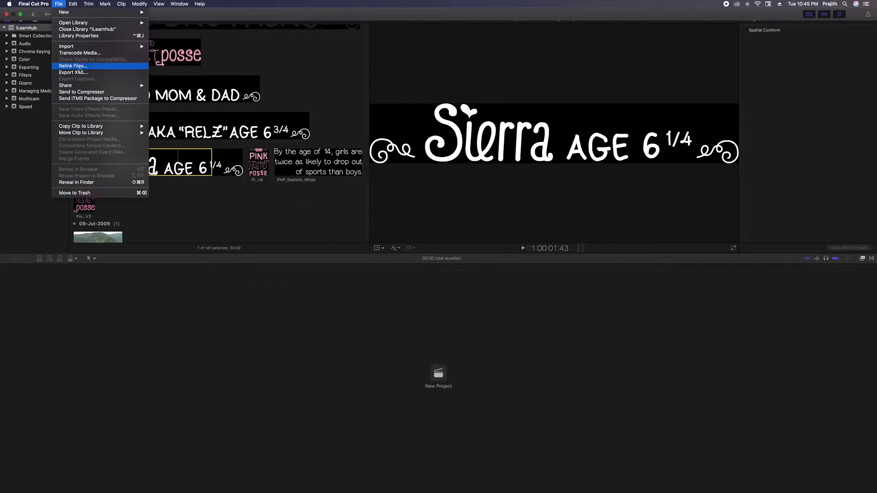
pyautogui.click(179, 236)
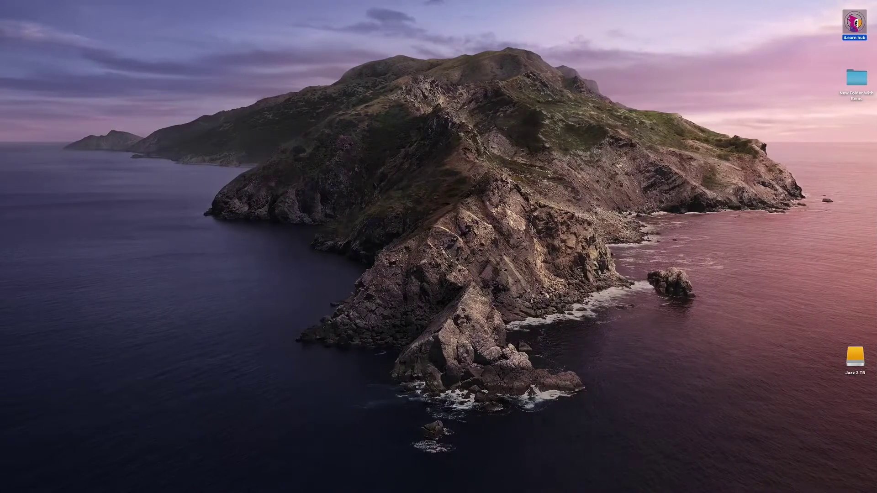
pyautogui.doubleClick(854, 22)
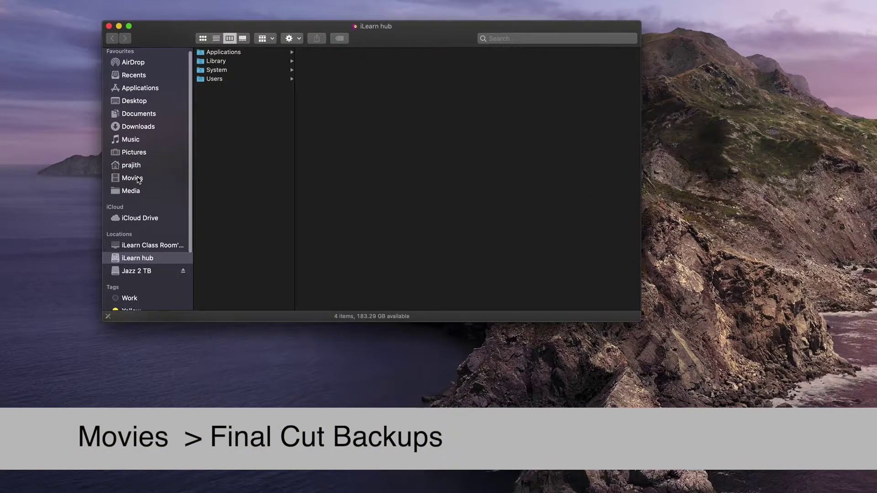
# Browse Movies > Final Cut Backups > iLearnhub, widen the column, and select the 20200629_2149 backup
pyautogui.click(138, 180)
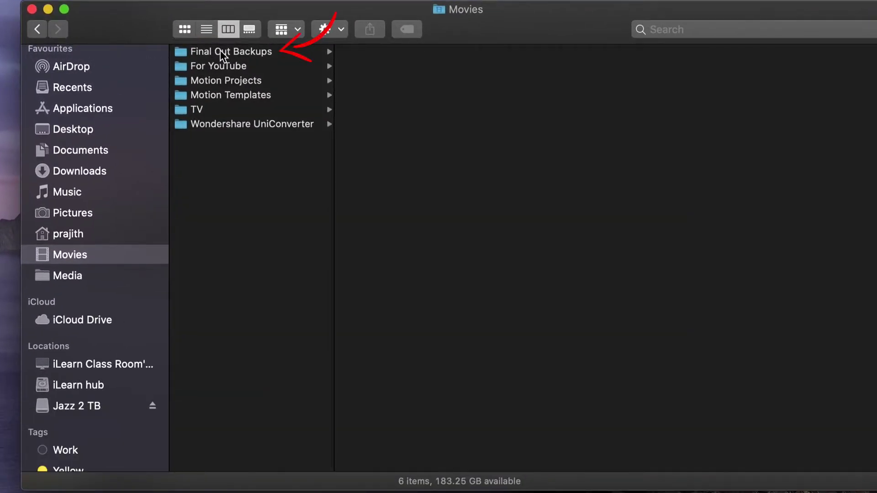
pyautogui.click(221, 51)
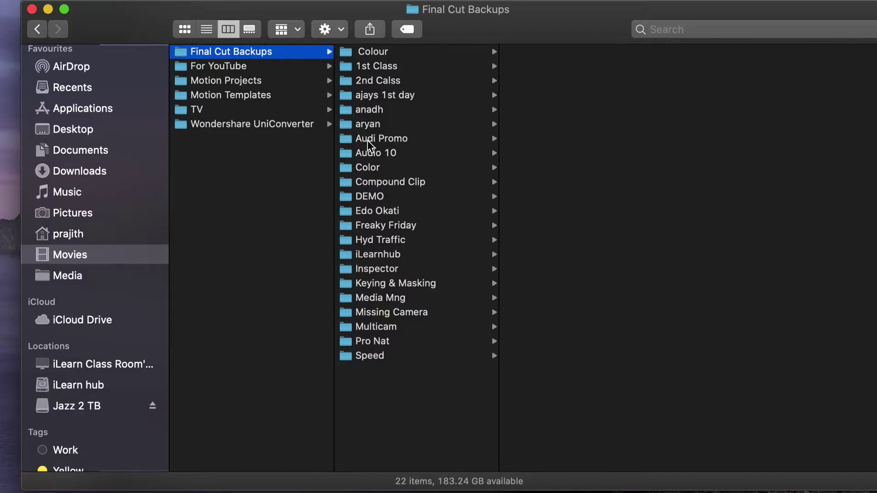
pyautogui.click(382, 259)
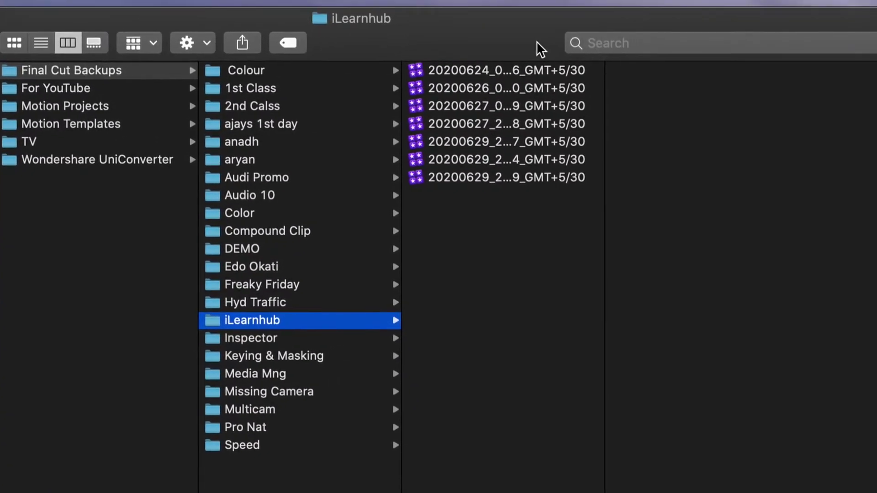
pyautogui.moveTo(606, 120); pyautogui.dragTo(676, 121)
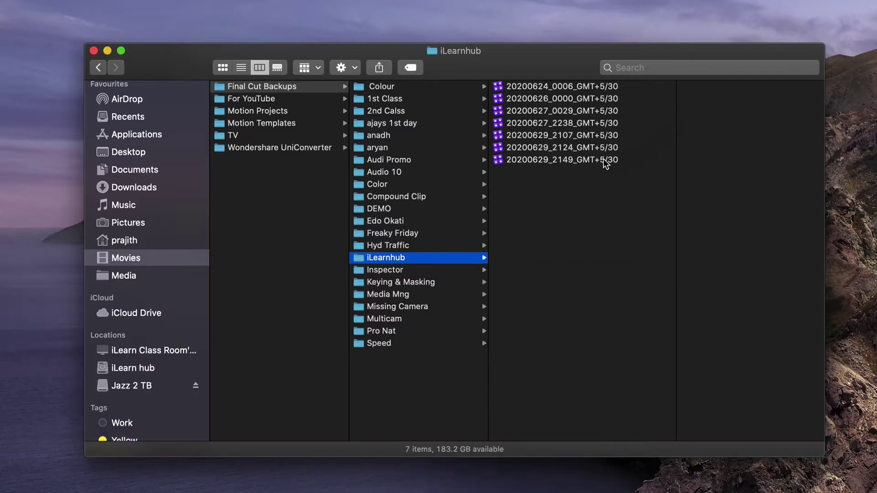
pyautogui.click(605, 161)
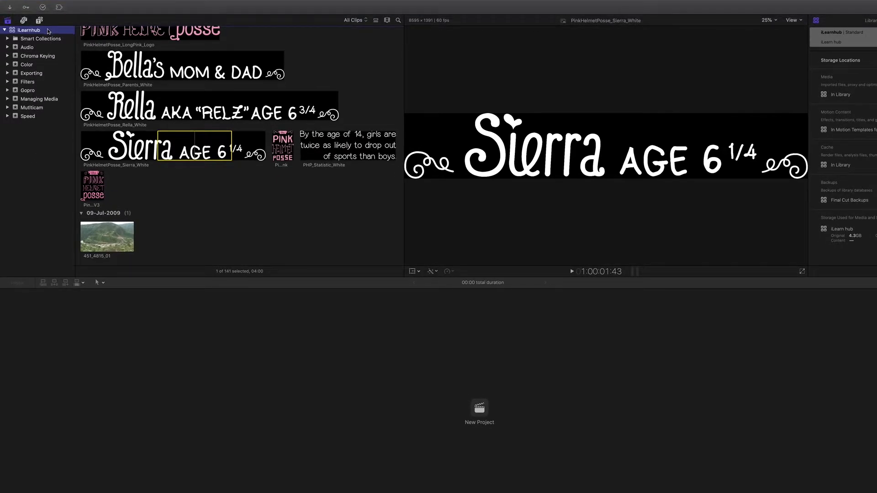
# Choose File > Open Library > From Backup and list iLearnhub's available backup dates
pyautogui.click(67, 6)
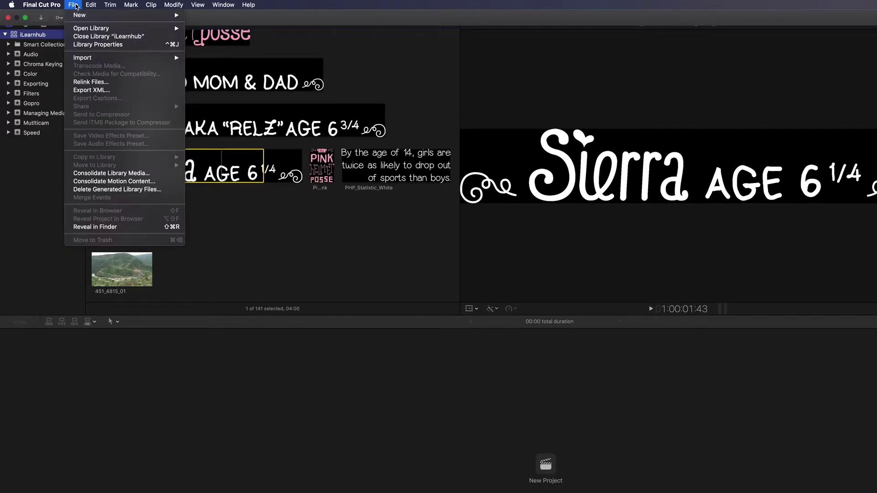
pyautogui.moveTo(83, 29)
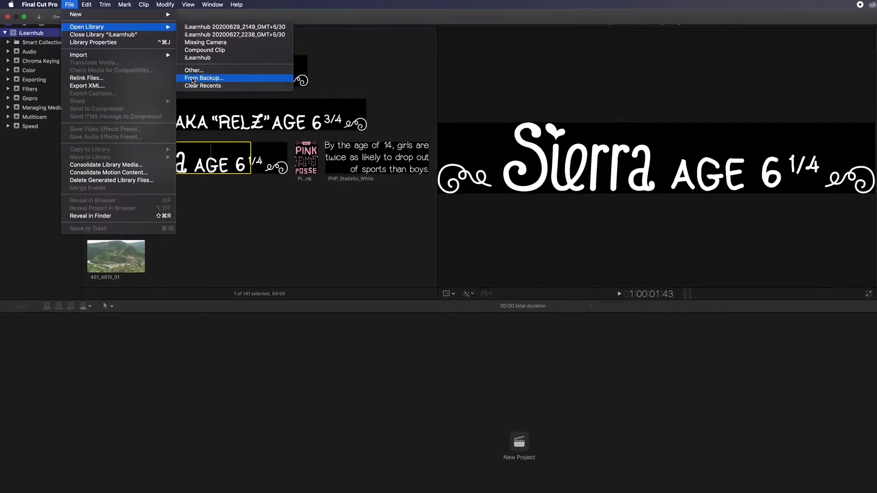
pyautogui.click(192, 78)
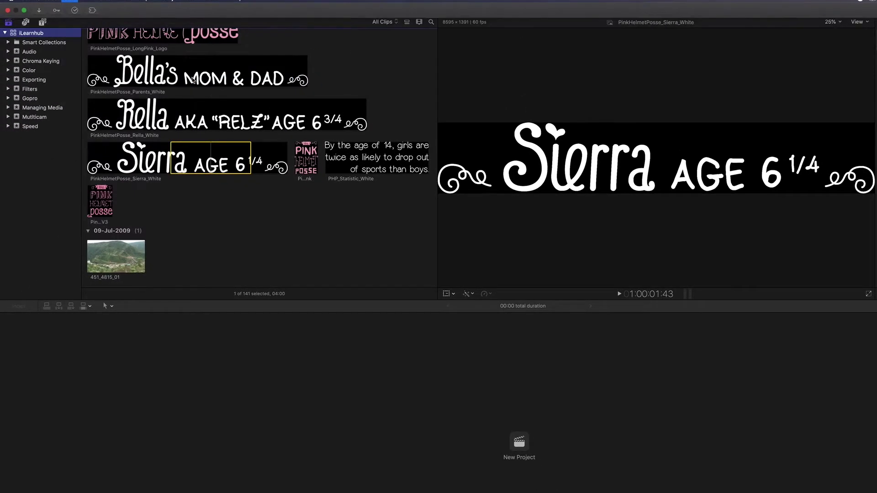
pyautogui.moveTo(430, 133); pyautogui.dragTo(333, 132)
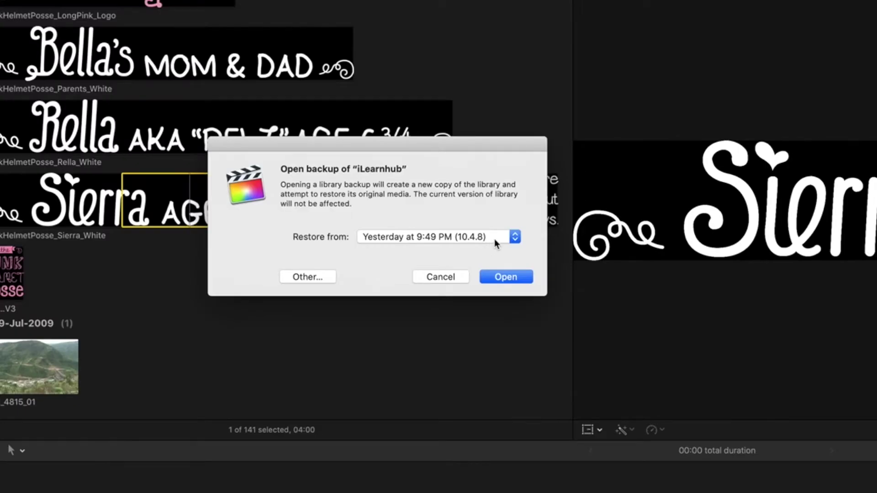
pyautogui.click(495, 240)
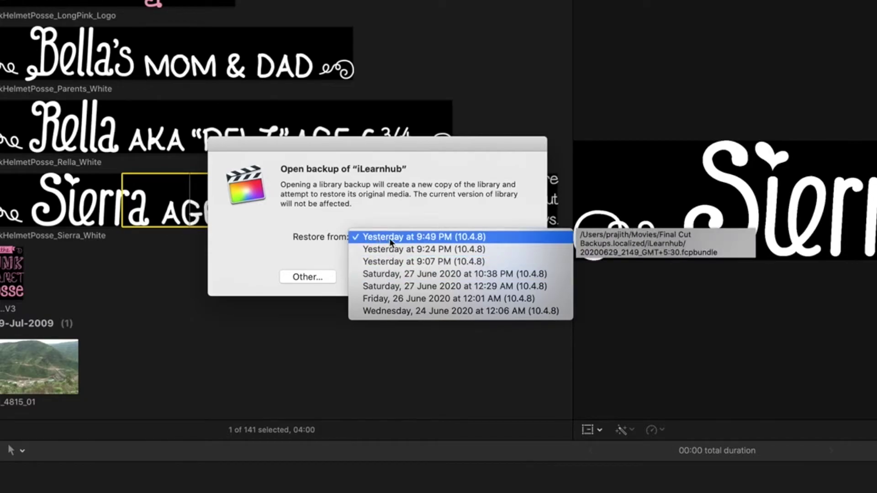
# Open the 'Yesterday at 9:49 PM' backup as a restored library and show its Genaral event
pyautogui.click(431, 239)
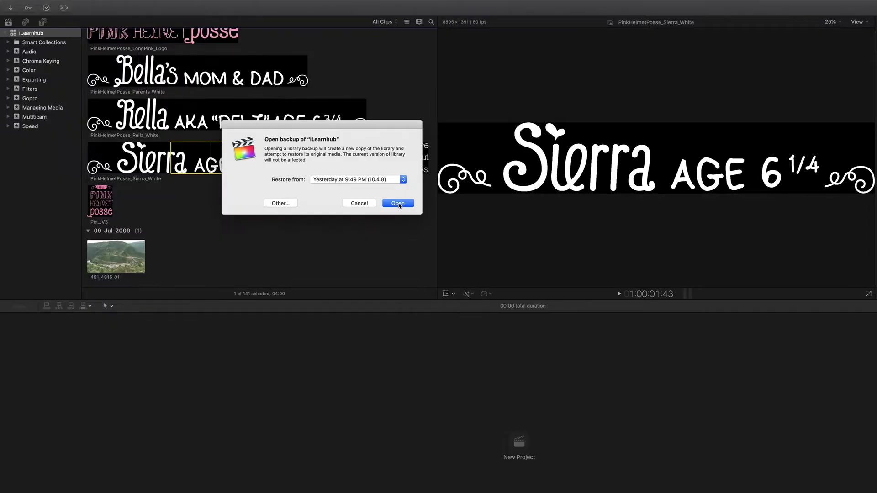
pyautogui.click(494, 277)
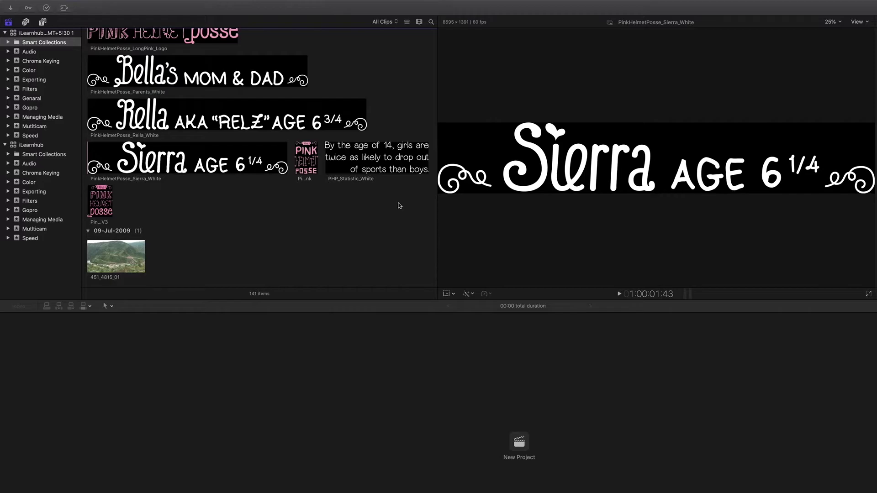
pyautogui.moveTo(82, 45); pyautogui.dragTo(154, 46)
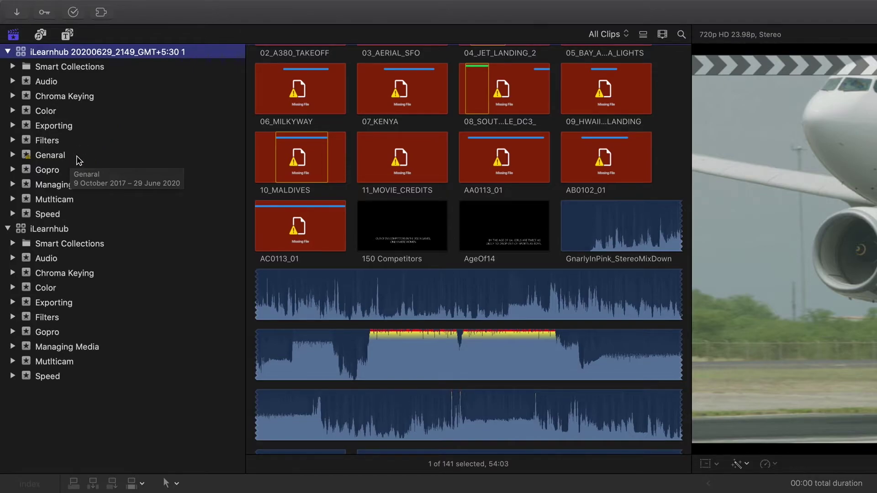
pyautogui.click(50, 157)
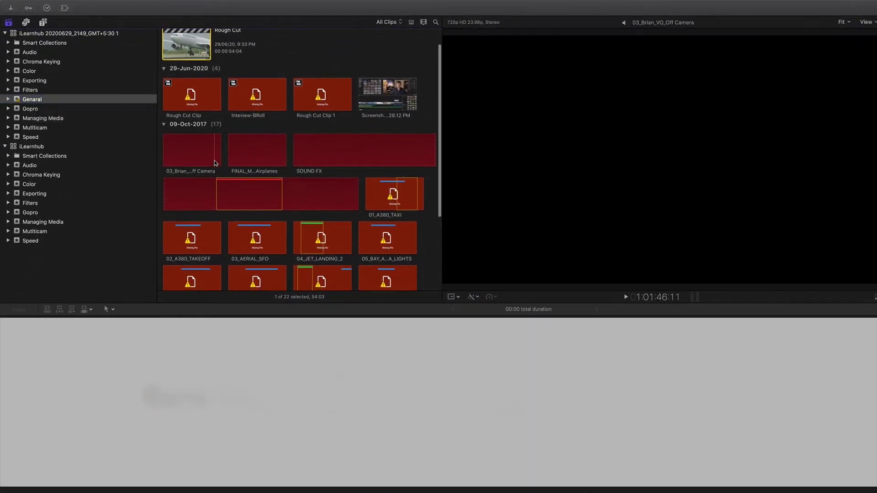
# Select the missing 04_JET_LANDING_2 clip, then focus the restored Genaral event for relinking
pyautogui.scroll(-5, 238, 174)
pyautogui.click(257, 184)
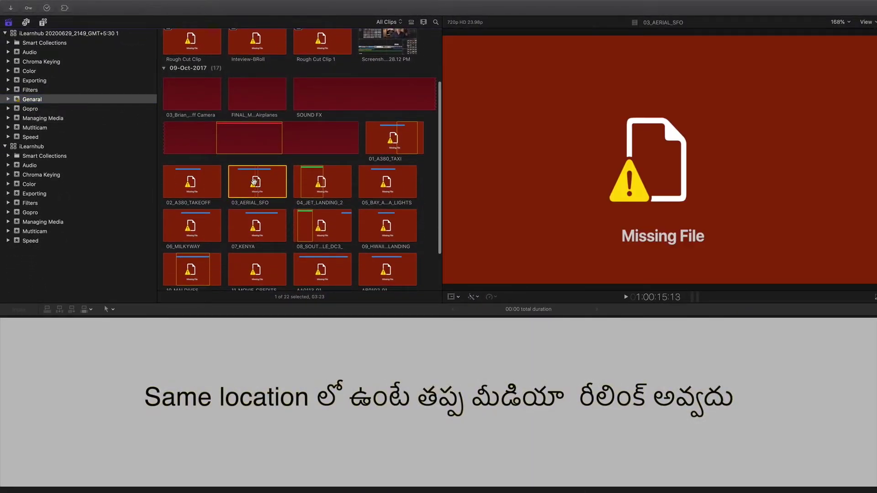
pyautogui.click(315, 183)
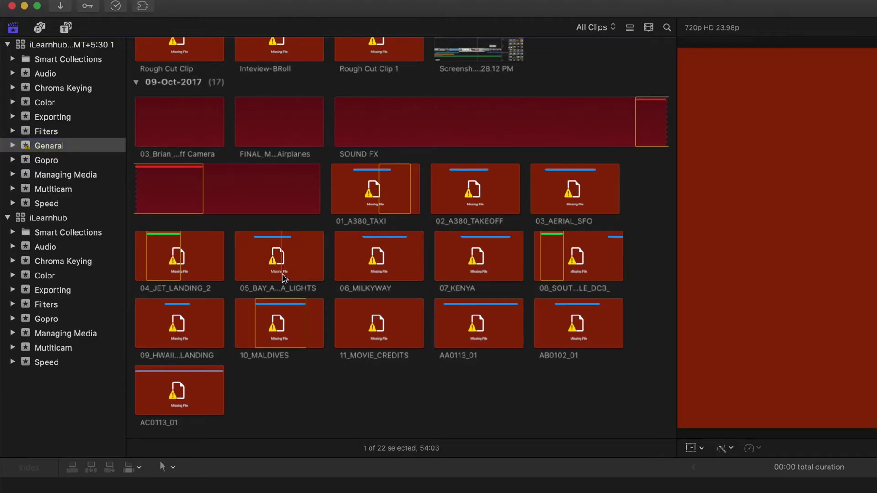
pyautogui.click(68, 149)
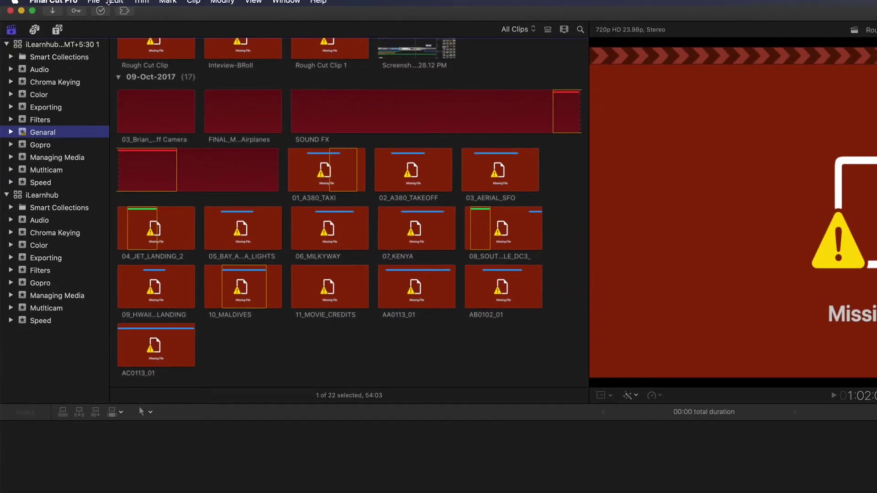
pyautogui.click(93, 6)
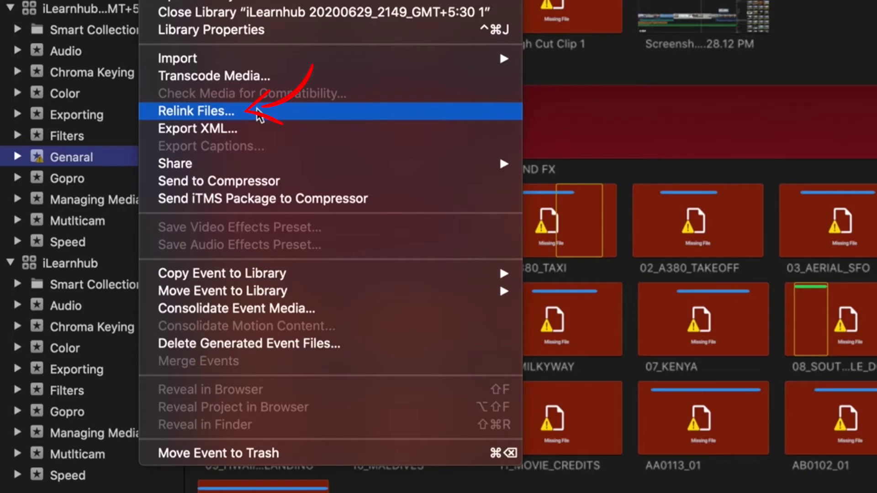
# Relink Files with Locate All pointed at WIN8USB > Lesson 02, relinking all 17 clips
pyautogui.click(259, 114)
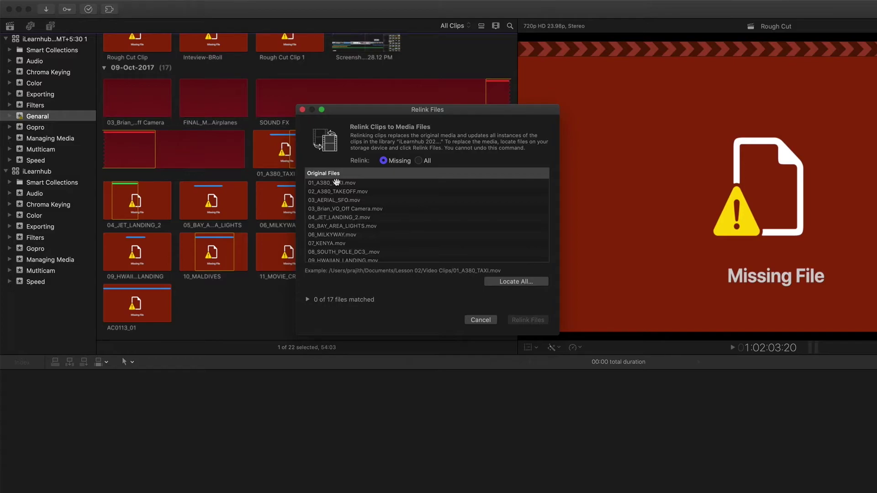
pyautogui.scroll(-3, 337, 192)
pyautogui.scroll(3, 337, 204)
pyautogui.click(541, 286)
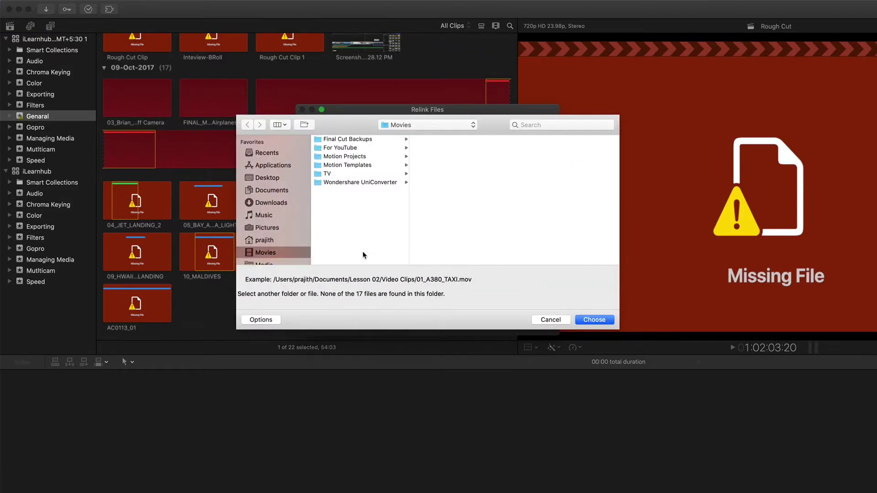
pyautogui.scroll(-1, 300, 247)
pyautogui.scroll(-3, 301, 246)
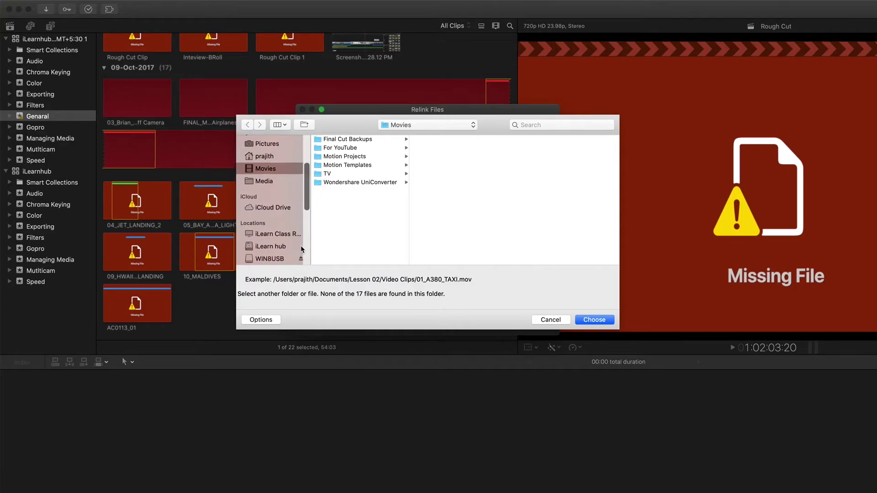
pyautogui.scroll(-2, 283, 240)
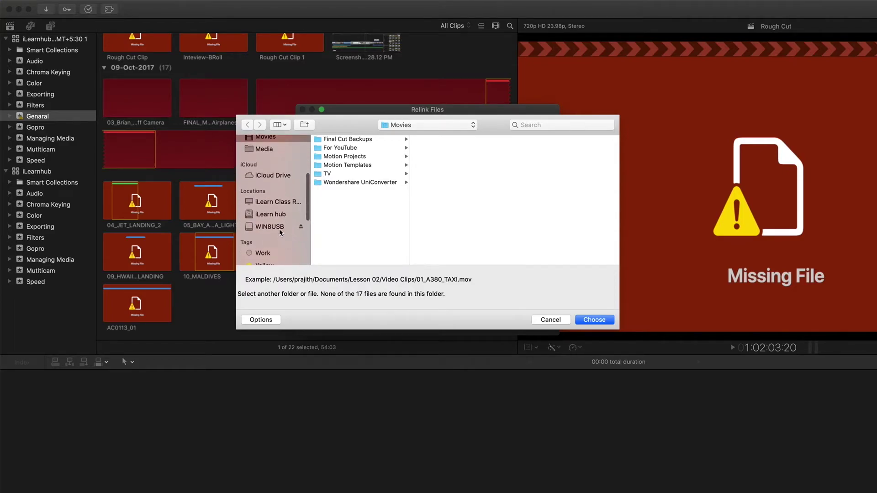
pyautogui.click(277, 227)
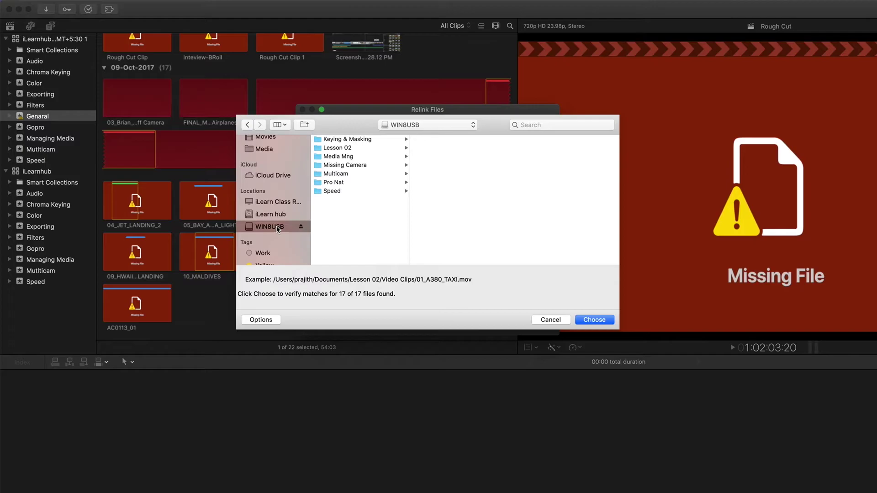
pyautogui.click(318, 149)
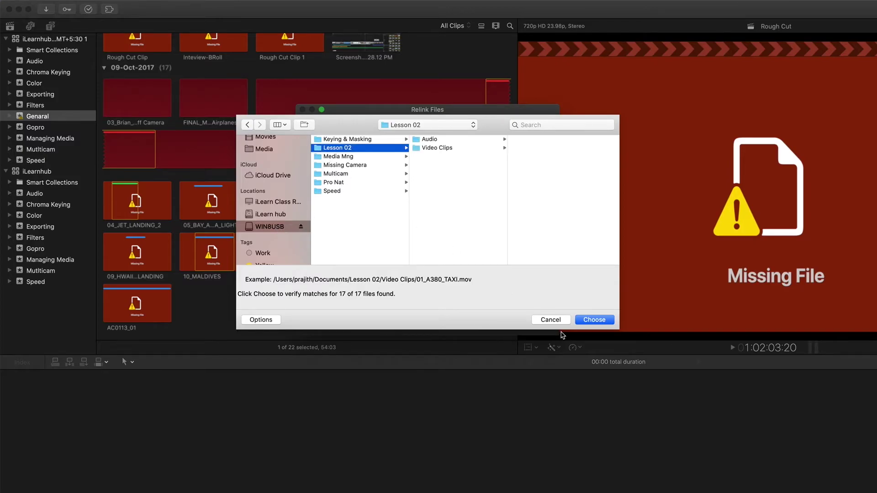
pyautogui.click(589, 321)
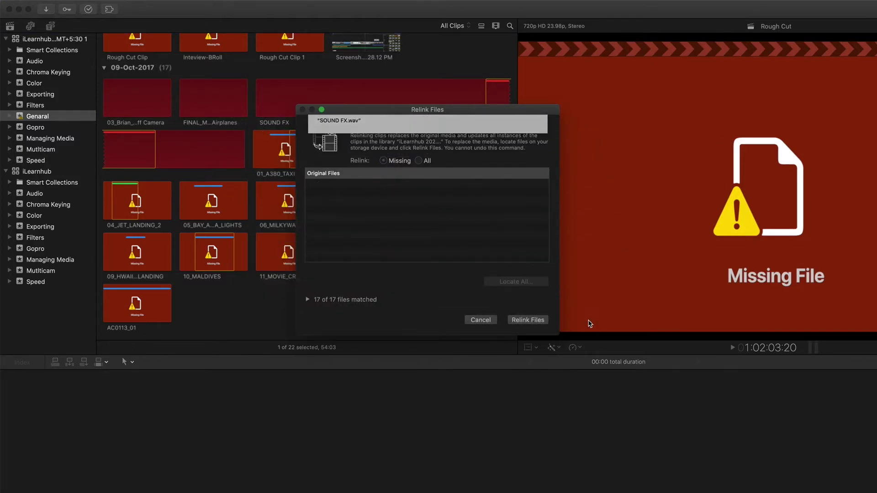
pyautogui.click(541, 321)
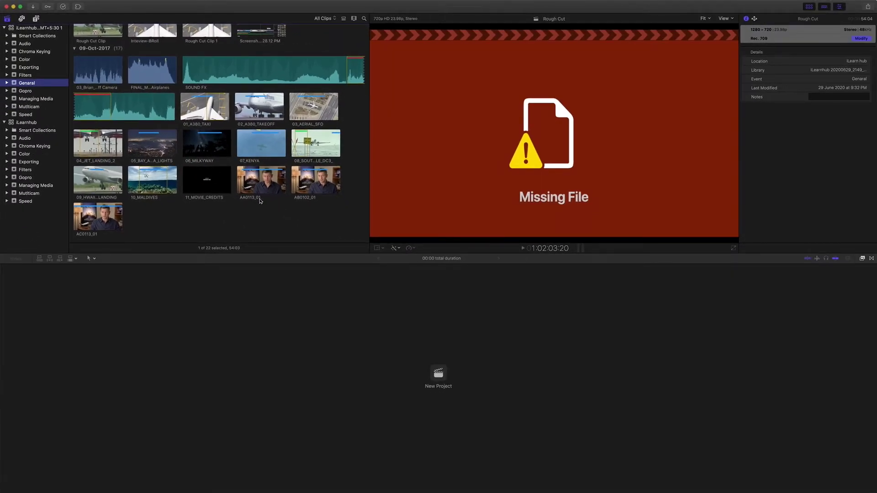
# Open the relinked Rough Cut project, skim its timeline, then go to the File menu's library commands
pyautogui.scroll(4, 271, 202)
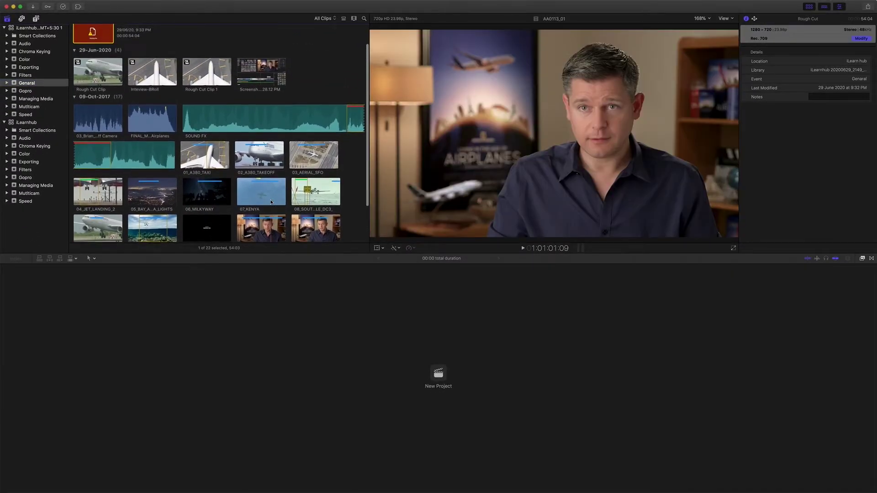
pyautogui.doubleClick(93, 58)
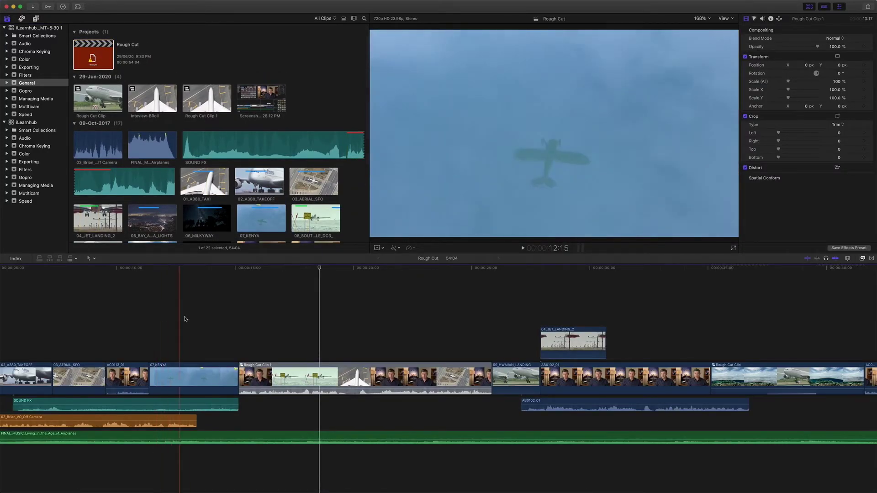
pyautogui.hscroll(2, 515, 367)
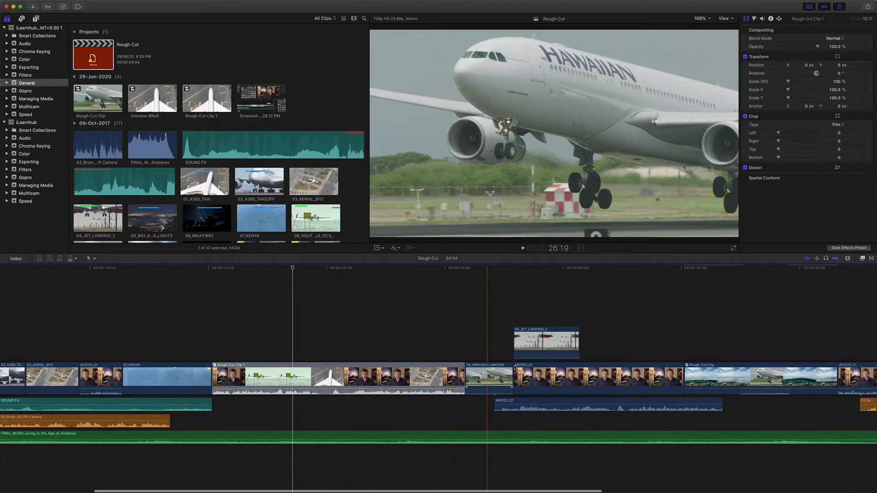
pyautogui.hscroll(4, 515, 367)
pyautogui.hscroll(3, 539, 361)
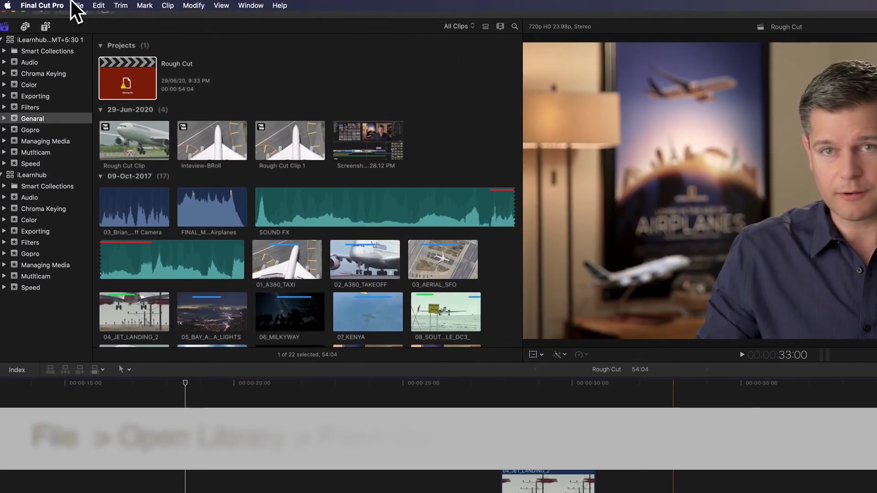
pyautogui.click(58, 3)
pyautogui.moveTo(91, 32)
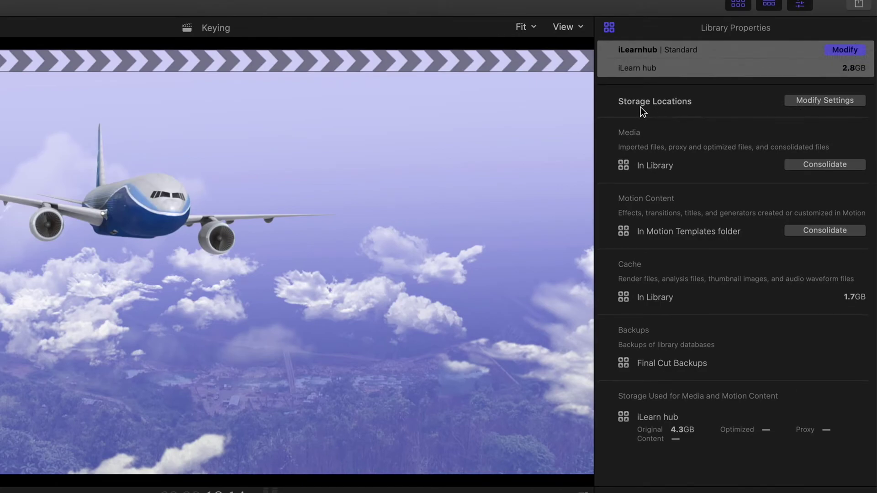
# Change iLearnhub's backups storage location to the WIN8USB drive and apply it
pyautogui.click(834, 104)
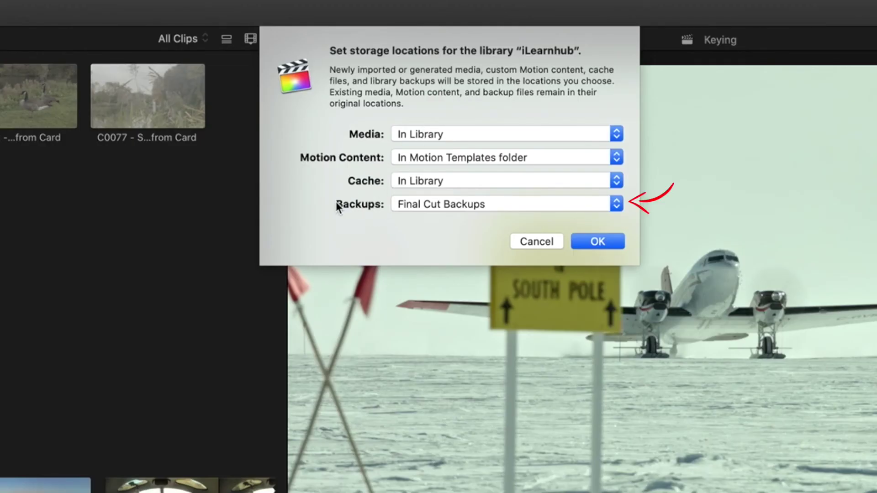
pyautogui.click(525, 208)
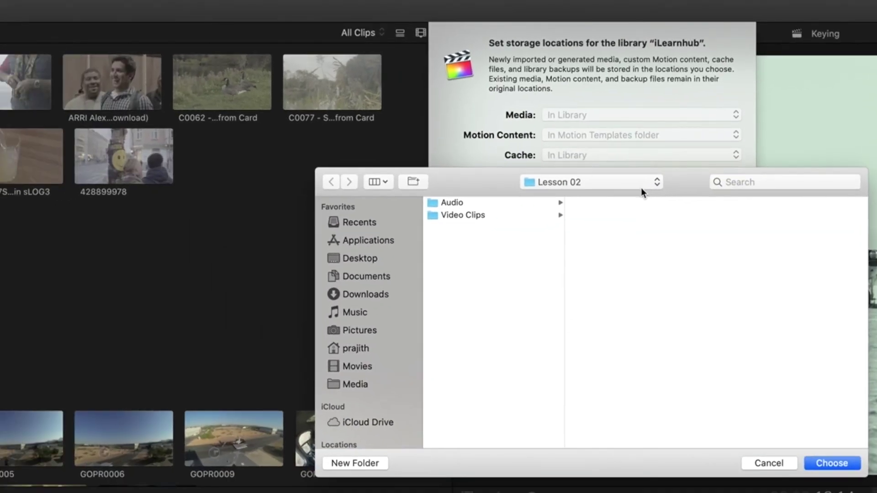
pyautogui.scroll(-4, 373, 307)
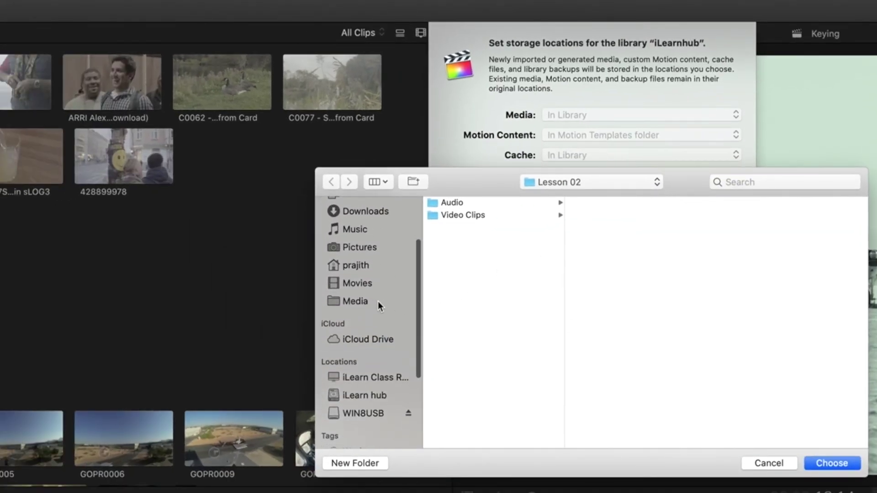
pyautogui.click(363, 413)
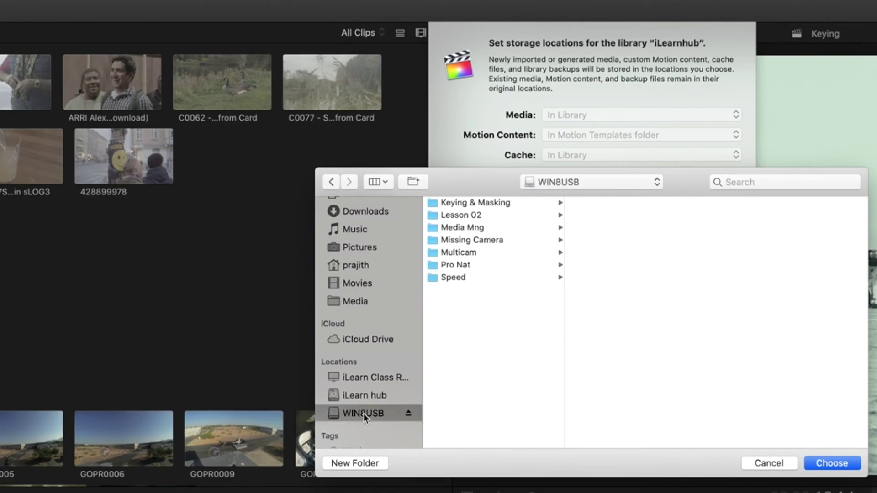
pyautogui.click(833, 463)
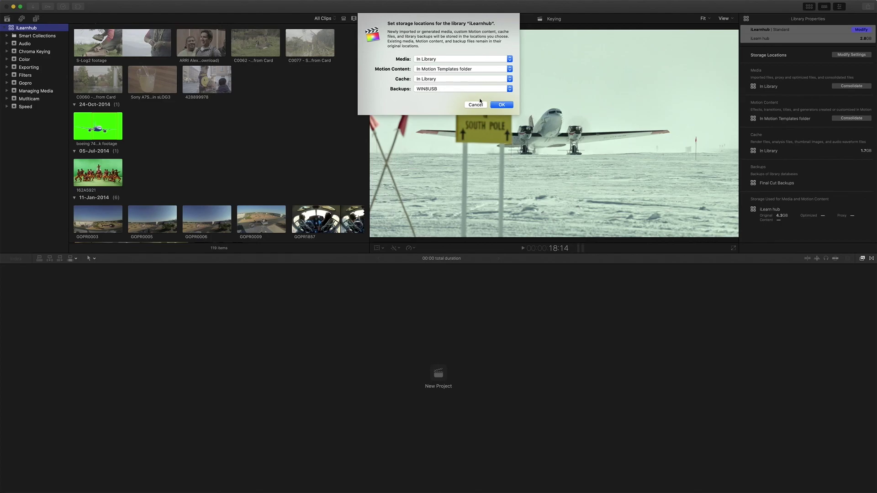
pyautogui.click(502, 105)
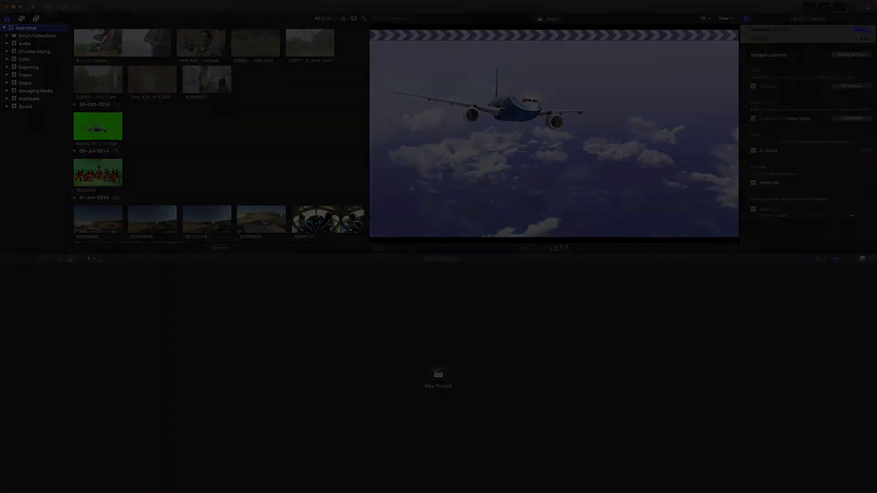